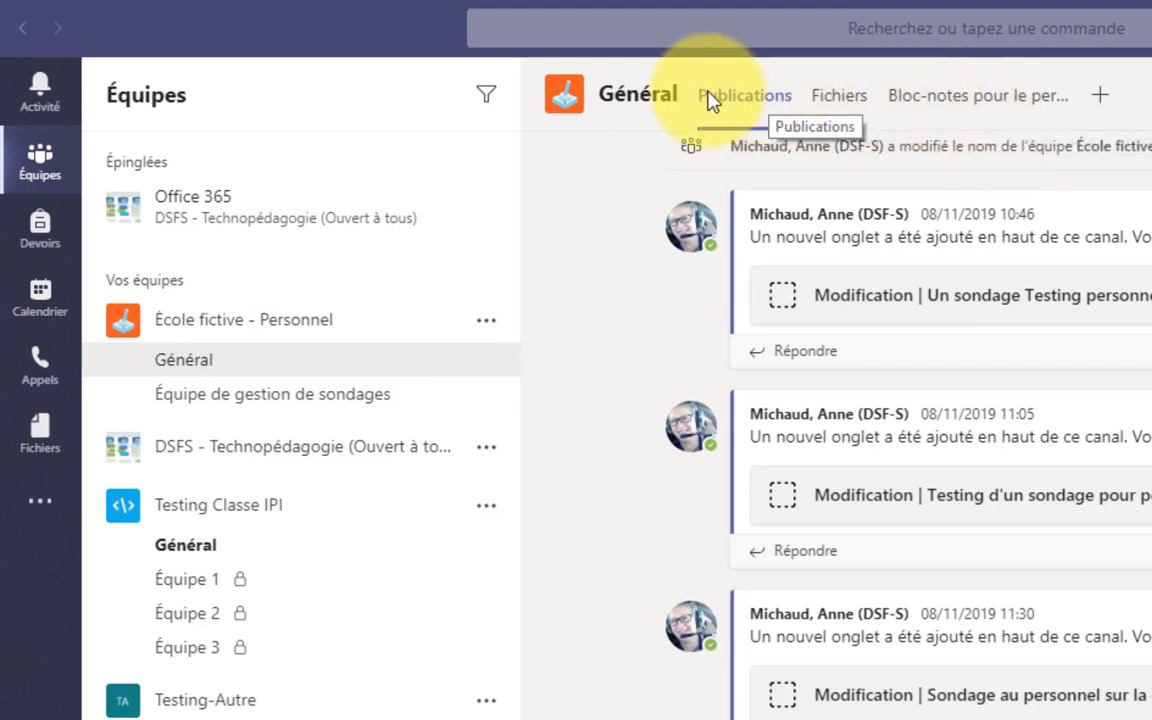
- Create a private channel named "Comité finissants" in the École fictive - Personnel team, accessible only to a group of people within the team
{"action": "mouse_move", "coordinate": [240, 340]}
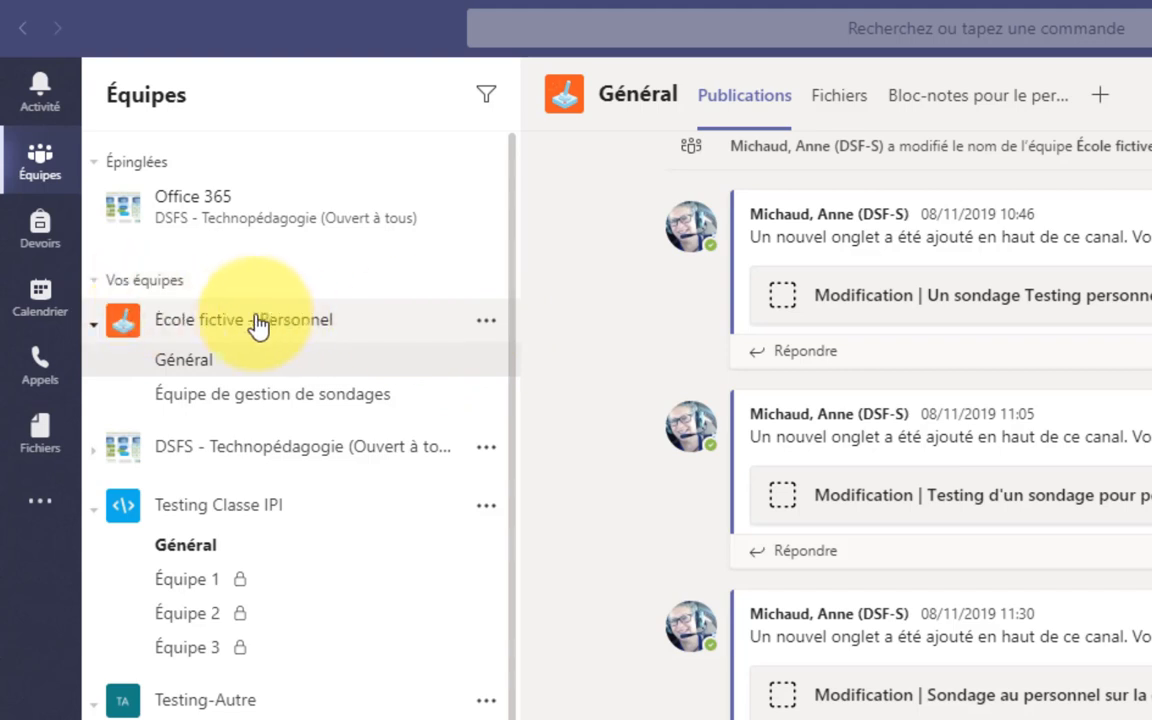
{"action": "left_click", "coordinate": [486, 322]}
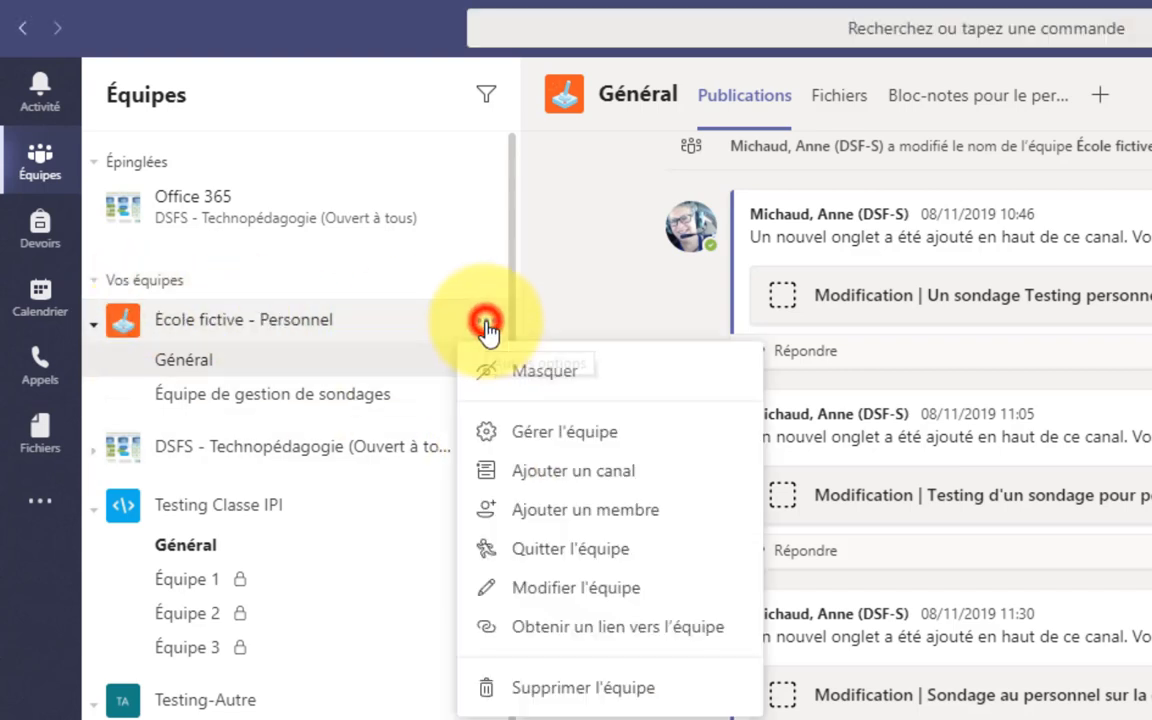
{"action": "left_click", "coordinate": [566, 482]}
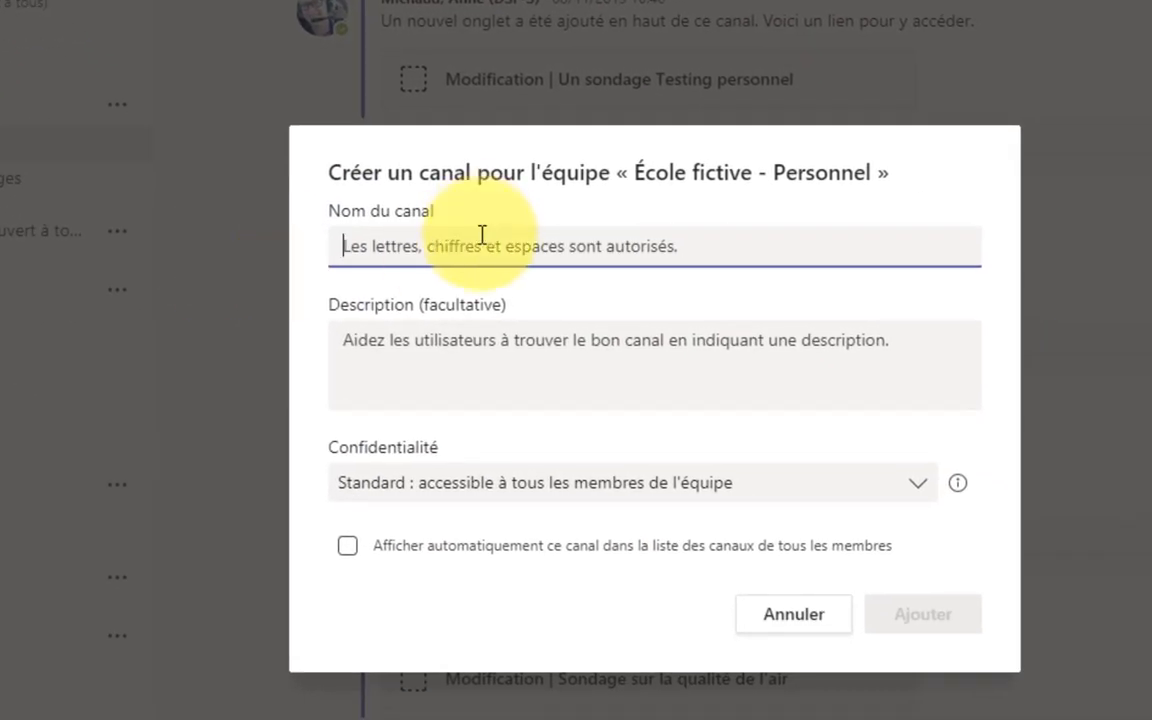
{"action": "type", "text": "Comité finissants"}
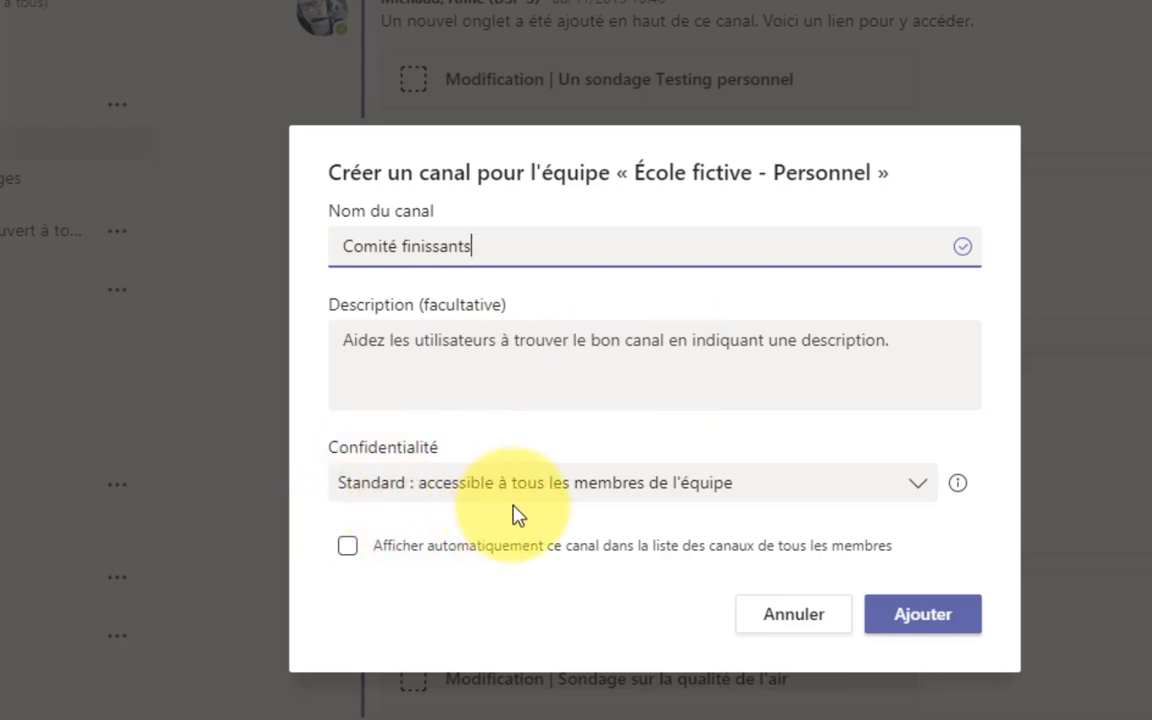
{"action": "left_click", "coordinate": [917, 490]}
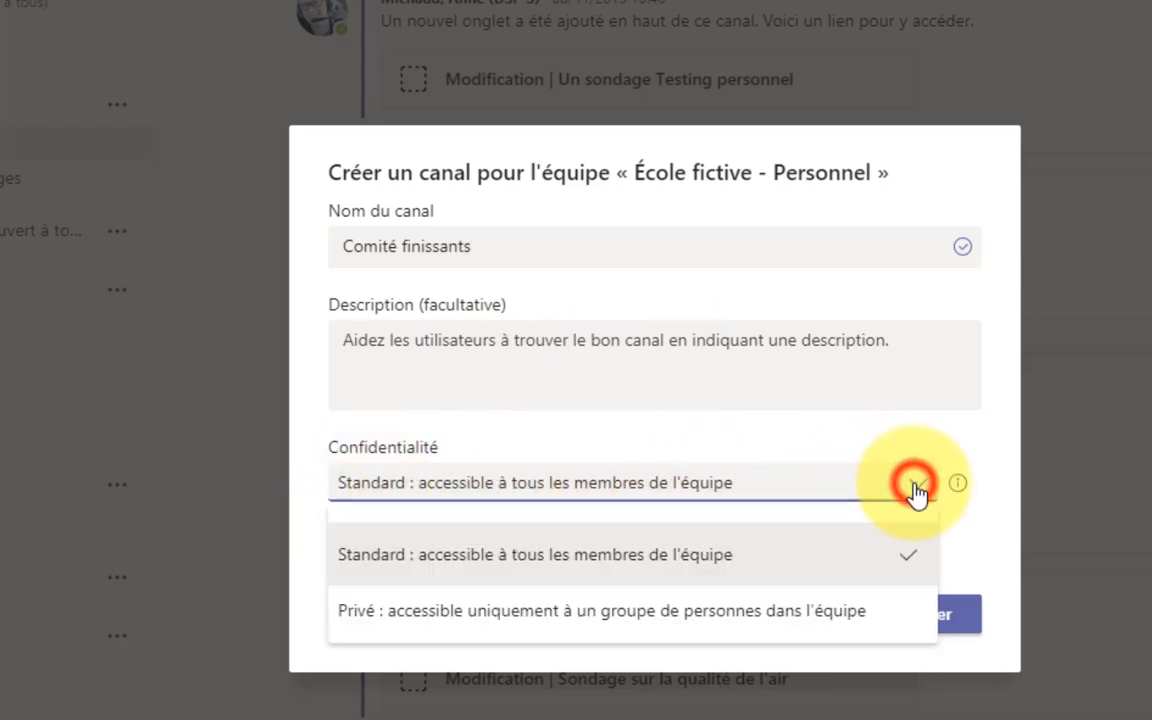
{"action": "left_click", "coordinate": [581, 610]}
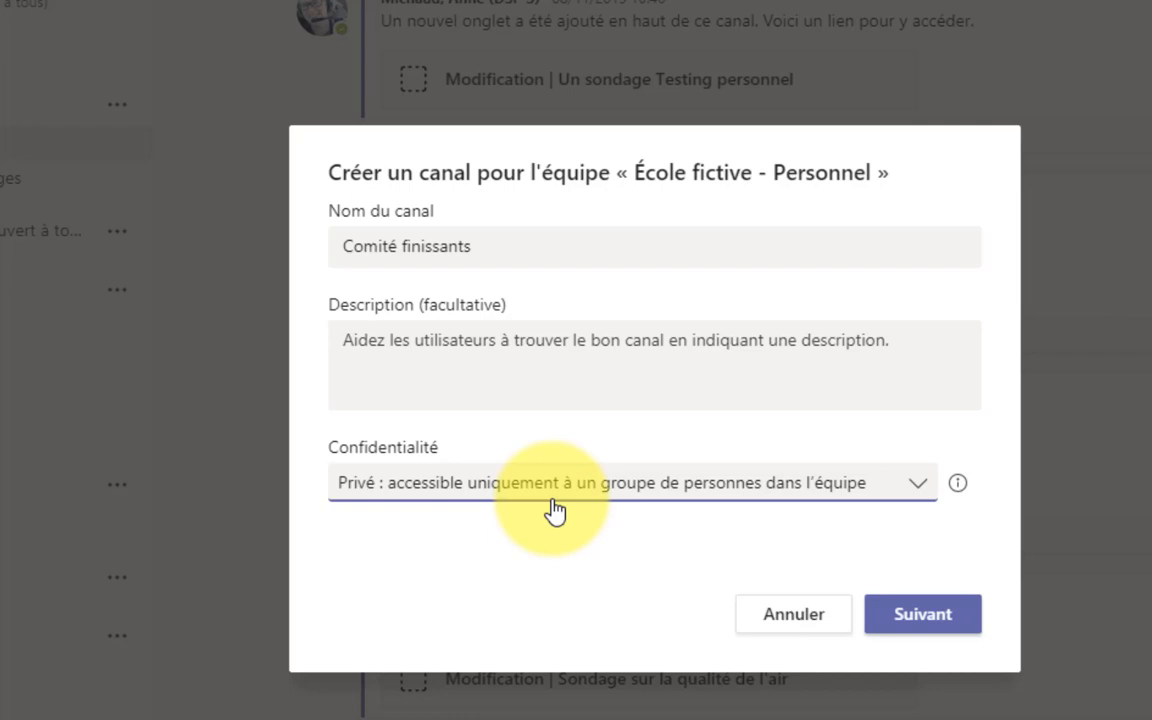
{"action": "left_click", "coordinate": [913, 617]}
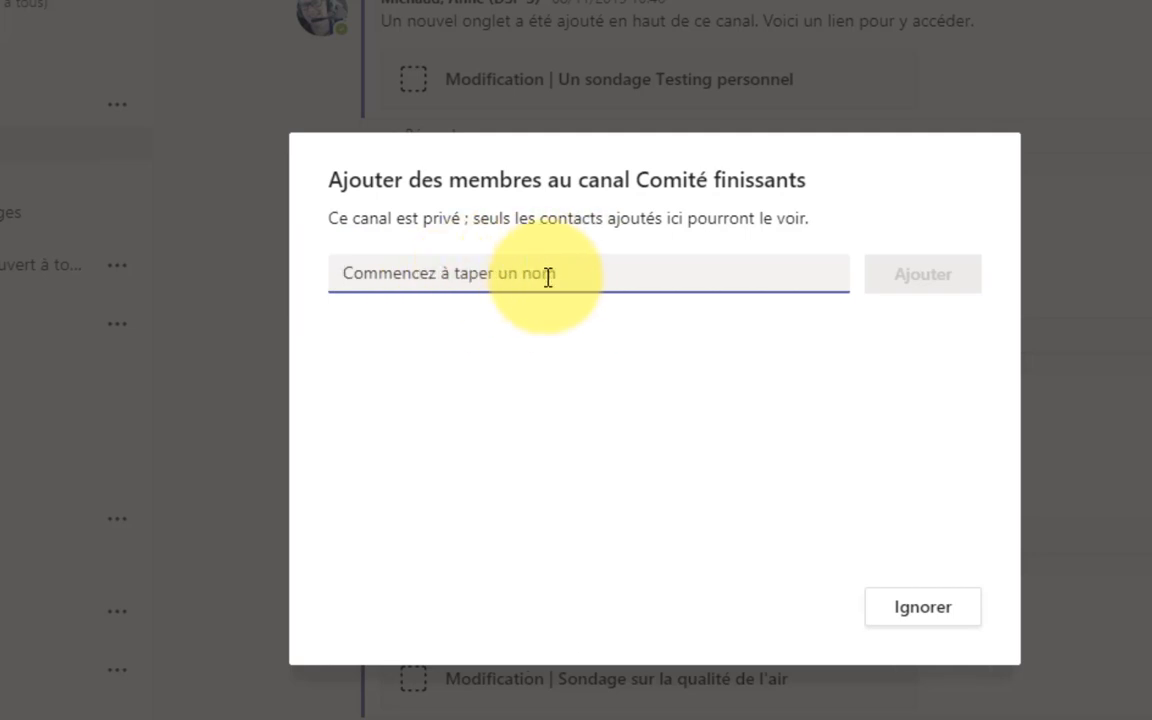
- Add dsfs-ens10 and dsfs-ens13 as members of the Comité finissants channel and finish the channel setup
{"action": "type", "text": "dsf"}
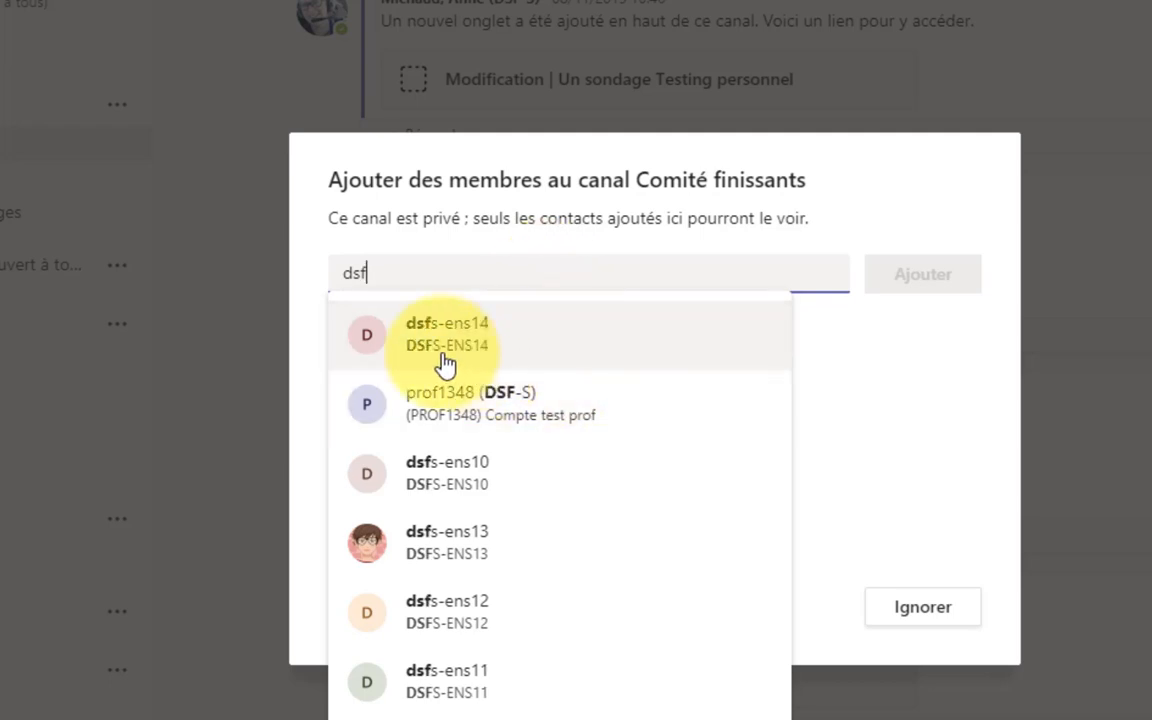
{"action": "left_click", "coordinate": [452, 481]}
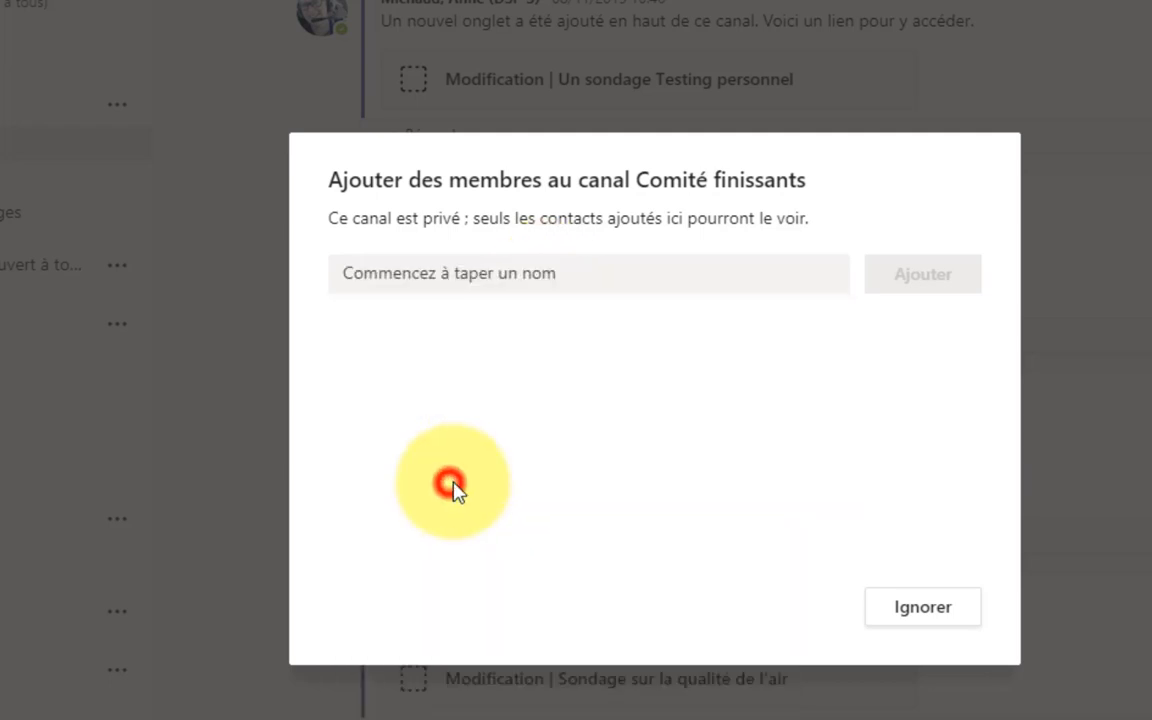
{"action": "type", "text": "ds"}
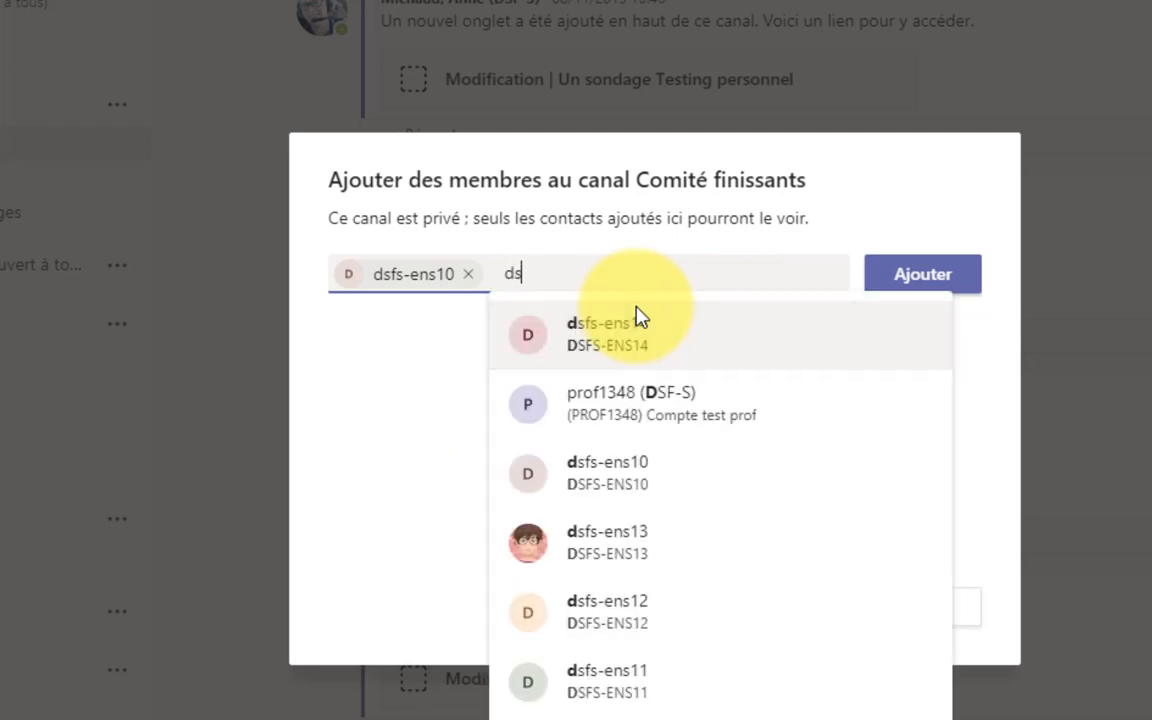
{"action": "type", "text": "fs"}
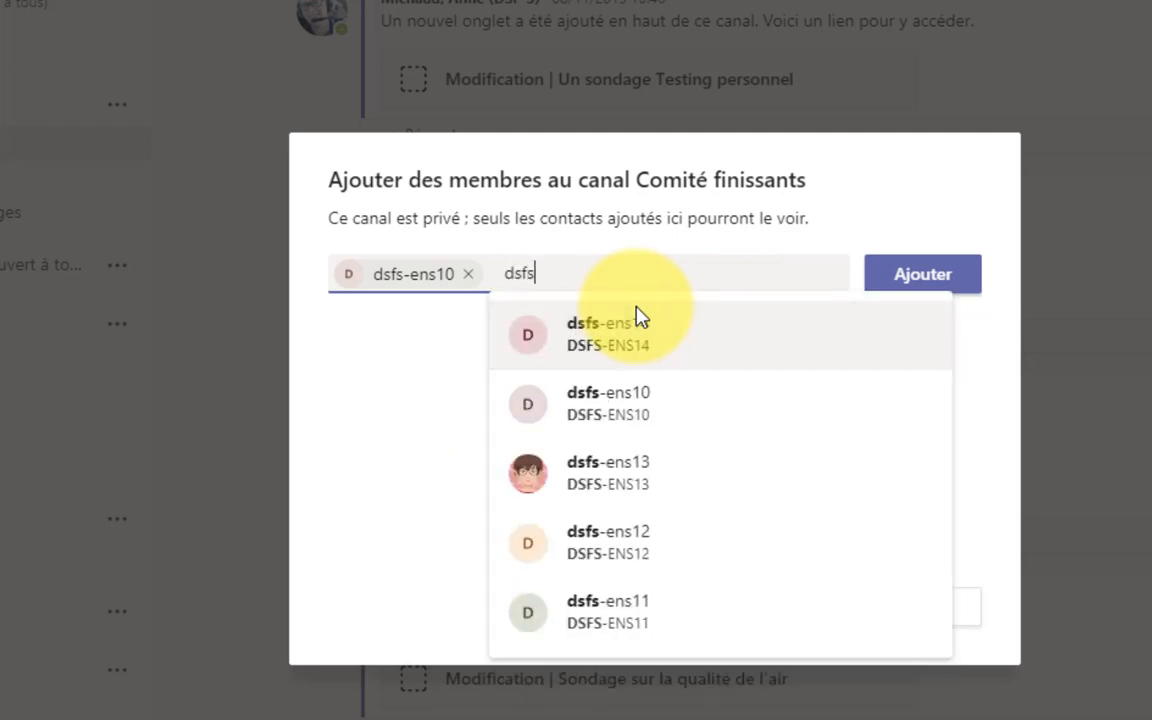
{"action": "left_click", "coordinate": [606, 474]}
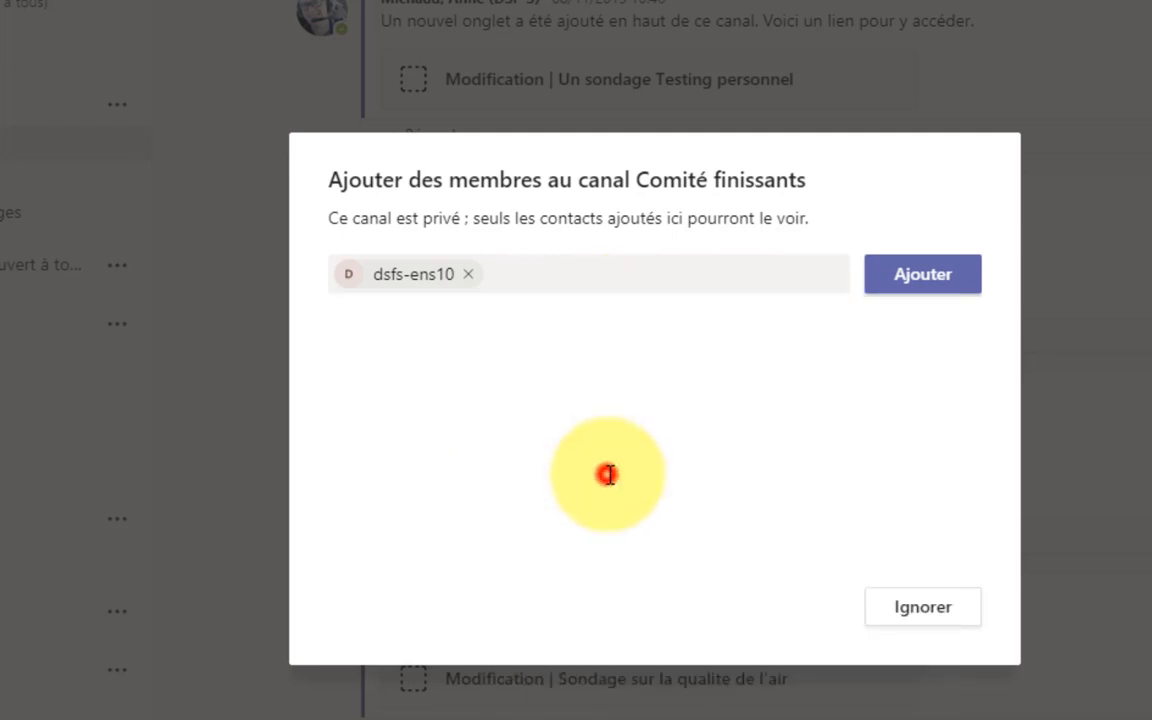
{"action": "left_click", "coordinate": [913, 285]}
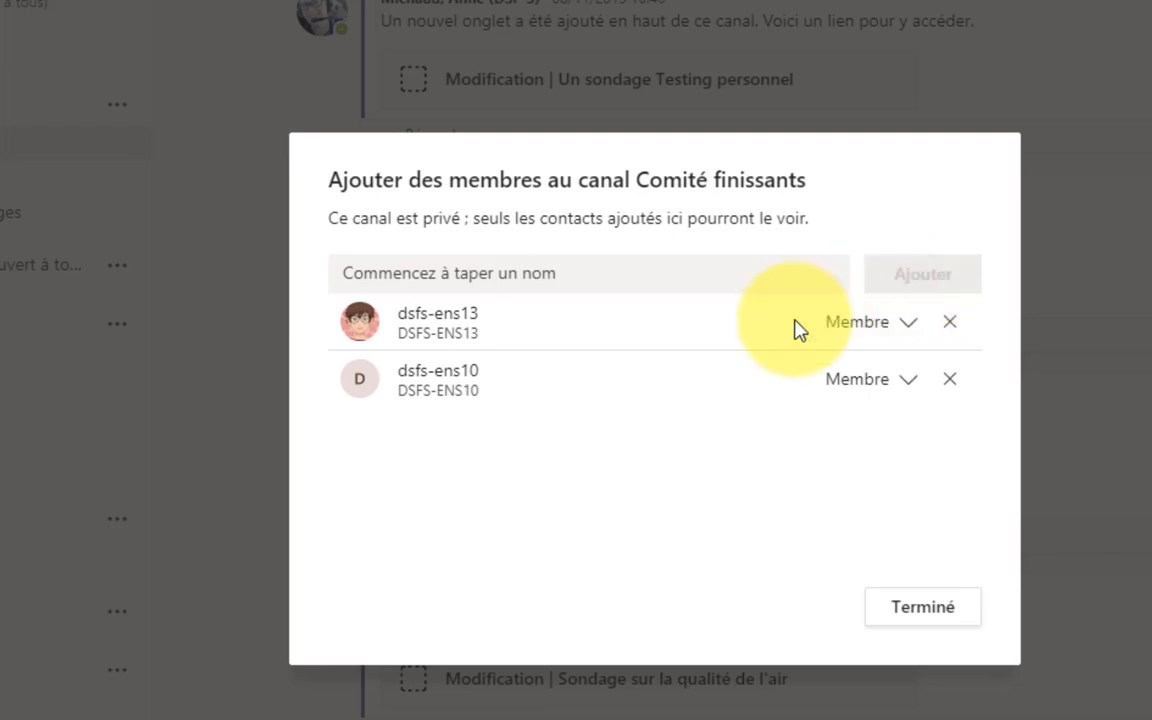
{"action": "left_click", "coordinate": [919, 610]}
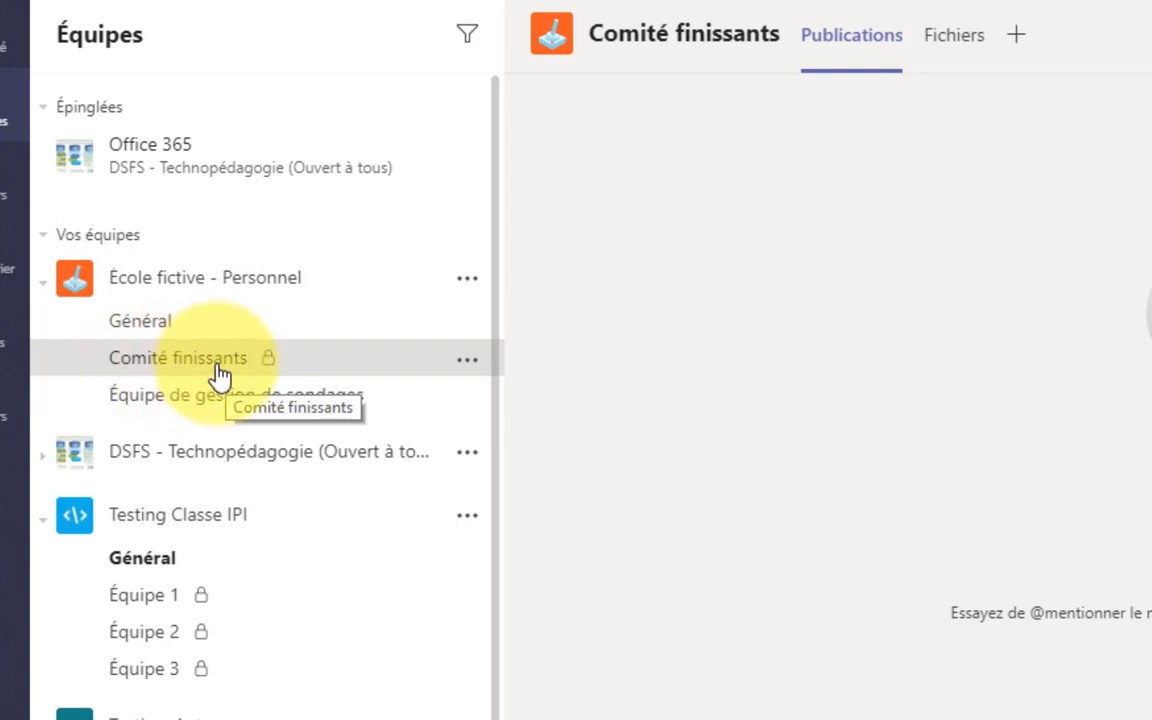
- Get the Comité finissants channel's e-mail address and copy it
{"action": "left_click", "coordinate": [467, 362]}
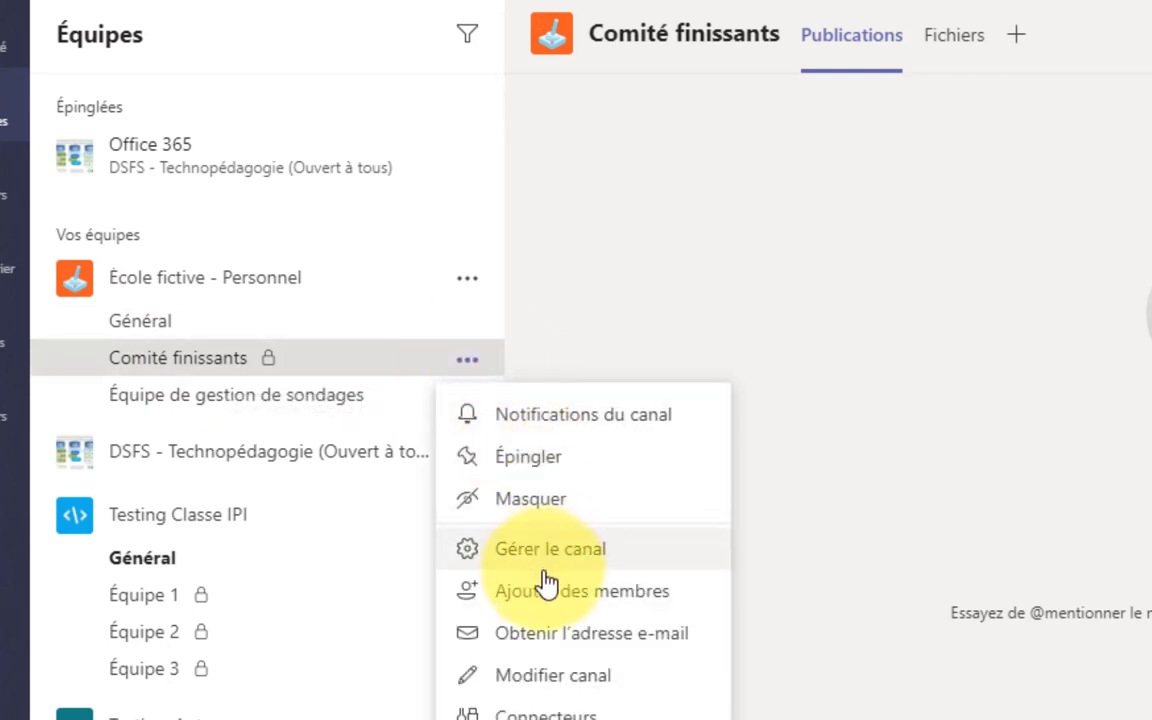
{"action": "left_click", "coordinate": [592, 648]}
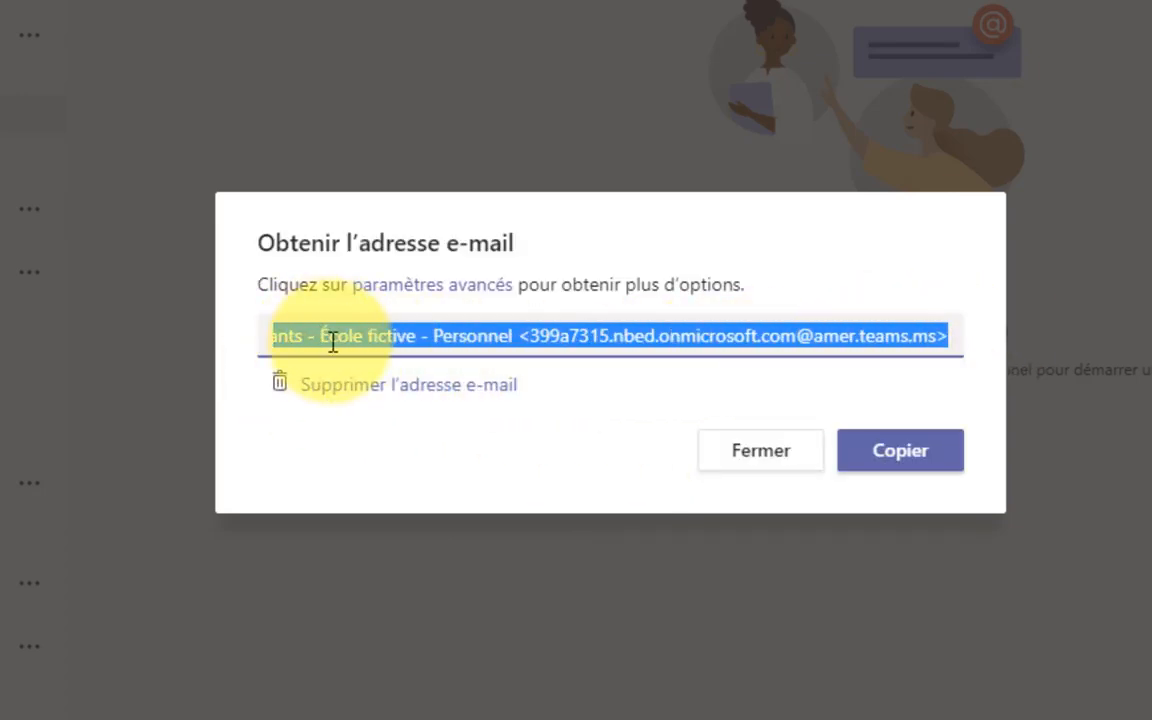
{"action": "left_click", "coordinate": [898, 463]}
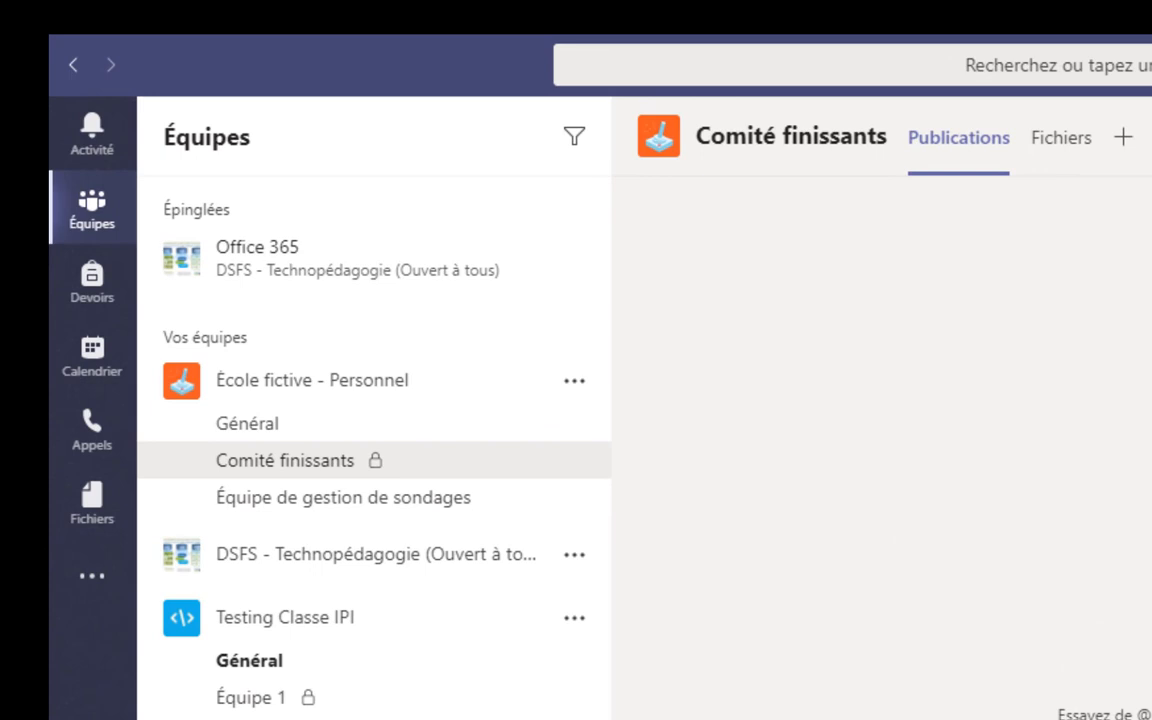
- Switch to Outlook and forward the Microsoft Power Automate message with its external content, pasting the channel's e-mail address as the recipient
{"action": "key", "text": "super+d"}
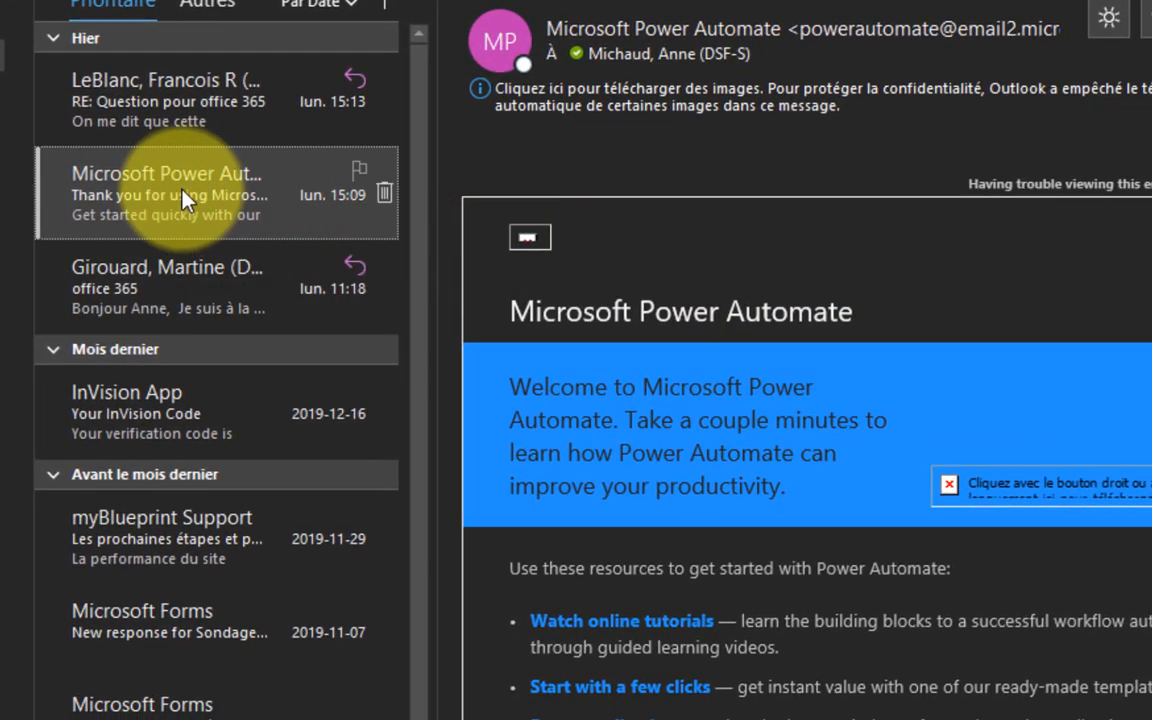
{"action": "right_click", "coordinate": [183, 197]}
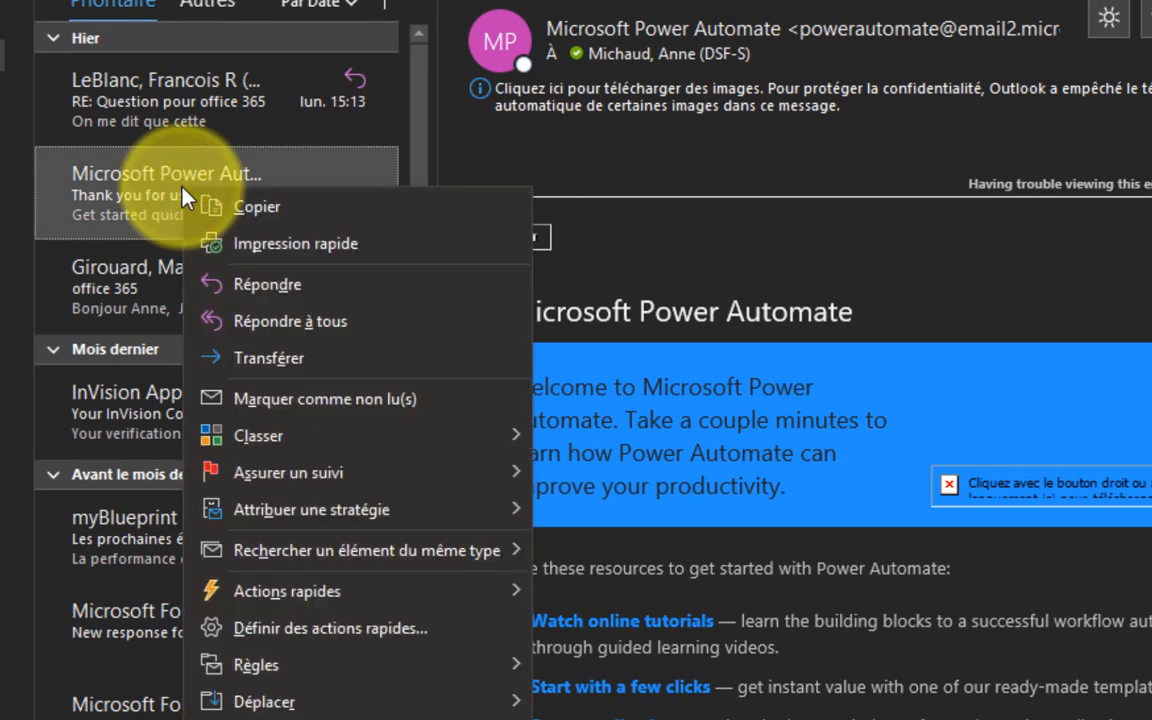
{"action": "left_click", "coordinate": [290, 360]}
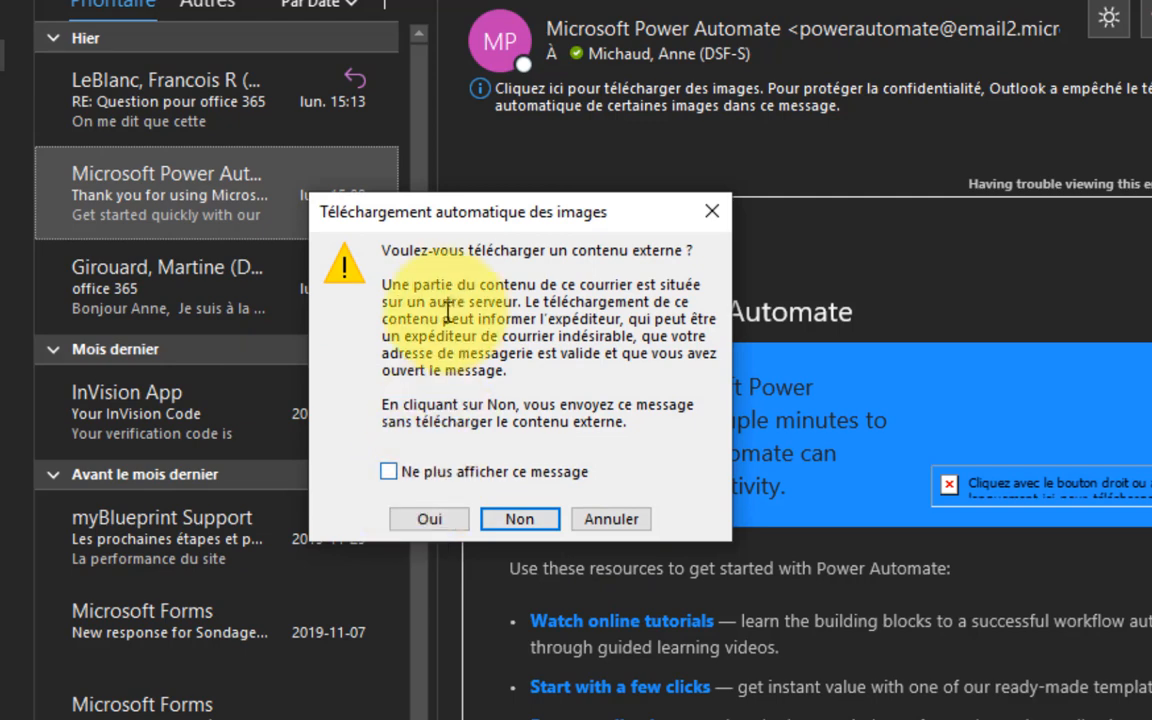
{"action": "left_click", "coordinate": [432, 524]}
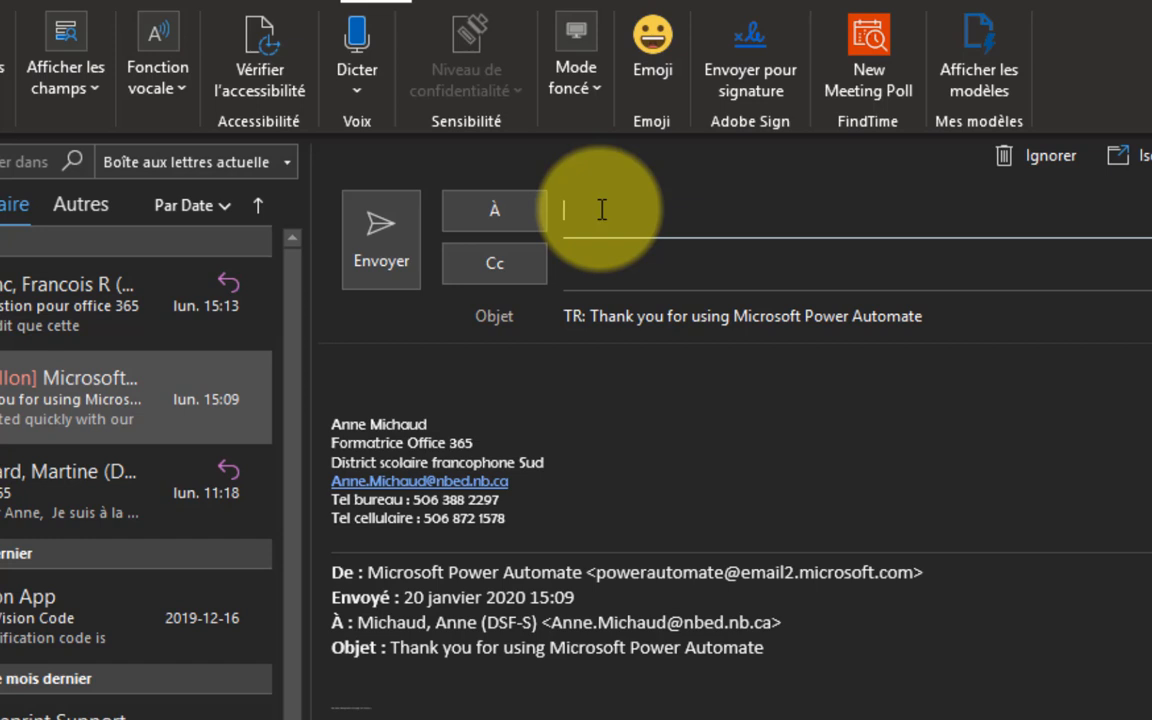
{"action": "key", "text": "ctrl+v"}
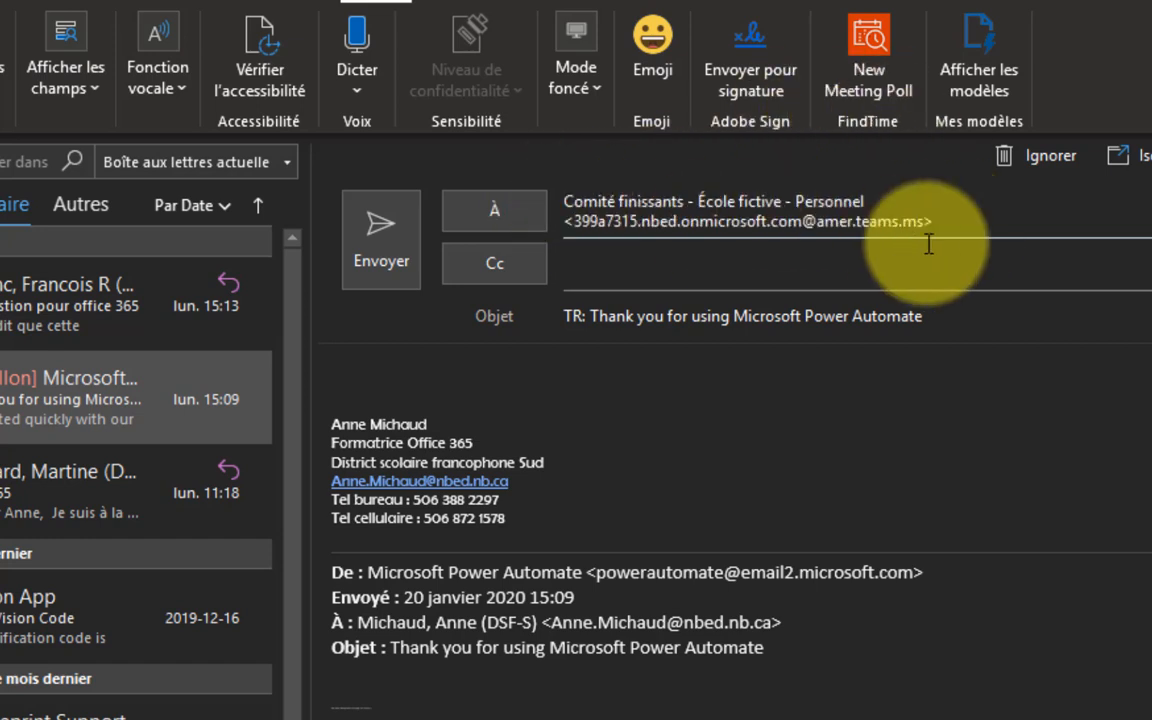
- Write "Voir ci-dessous et prendre position par rapport aux photos des finissants." above the signature in the forwarded message
{"action": "left_click", "coordinate": [375, 369]}
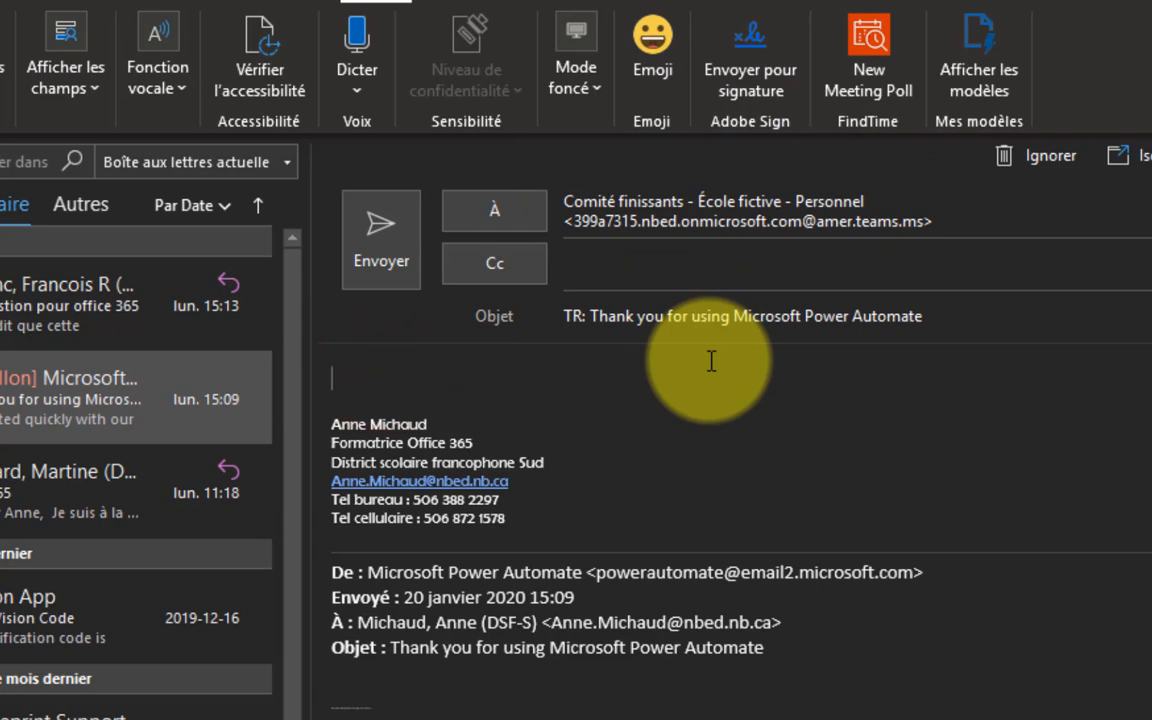
{"action": "type", "text": "Voir ci-dessou"}
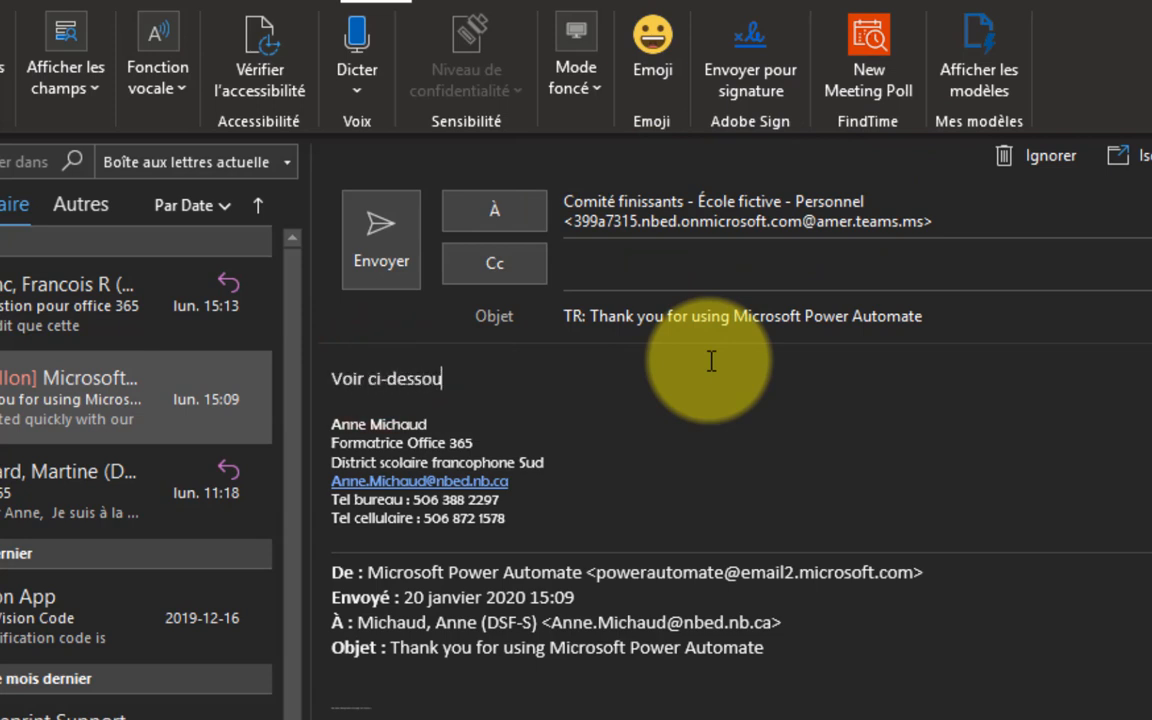
{"action": "type", "text": "s et prendre pos"}
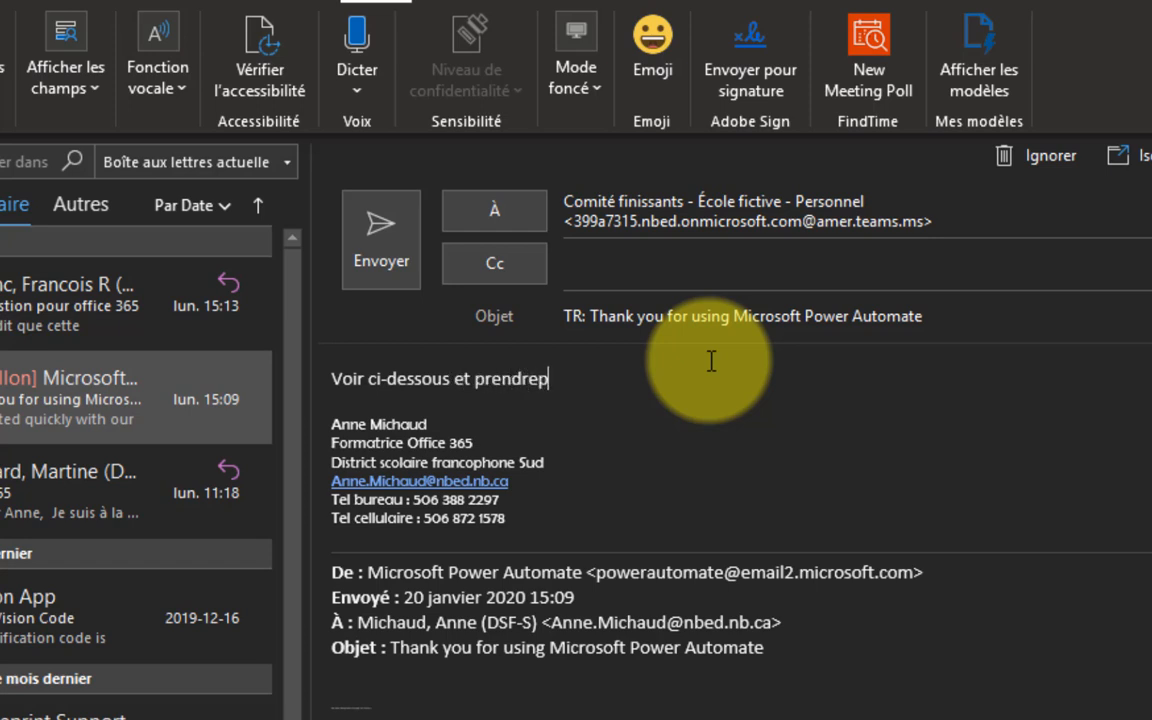
{"action": "key", "text": "BackSpace"}
{"action": "key", "text": "BackSpace"}
{"action": "key", "text": "BackSpace"}
{"action": "type", "text": "position par rappor"}
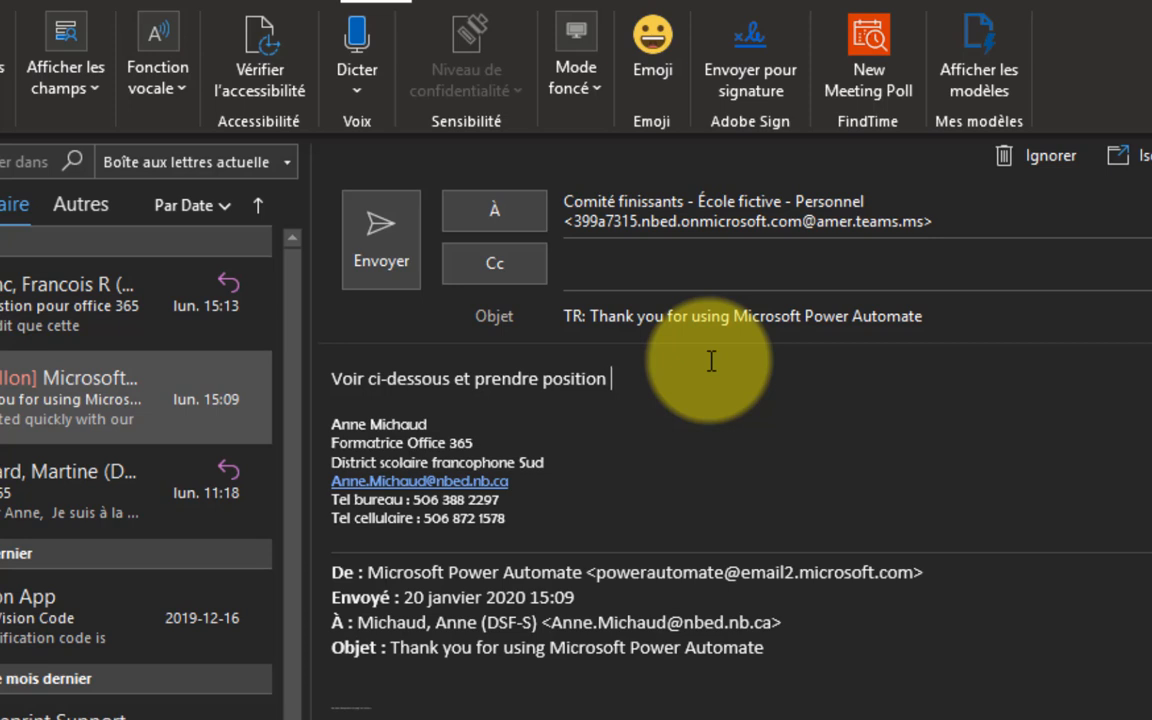
{"action": "type", "text": "t aux photos des p"}
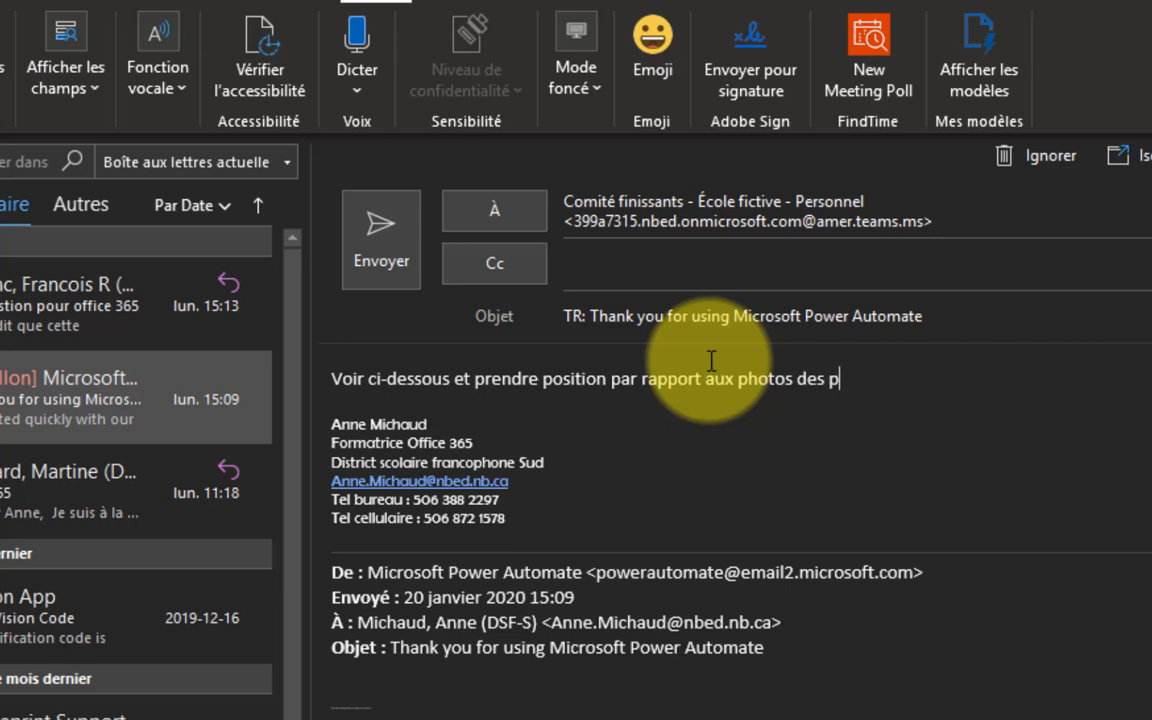
{"action": "key", "text": "BackSpace"}
{"action": "type", "text": "finissants."}
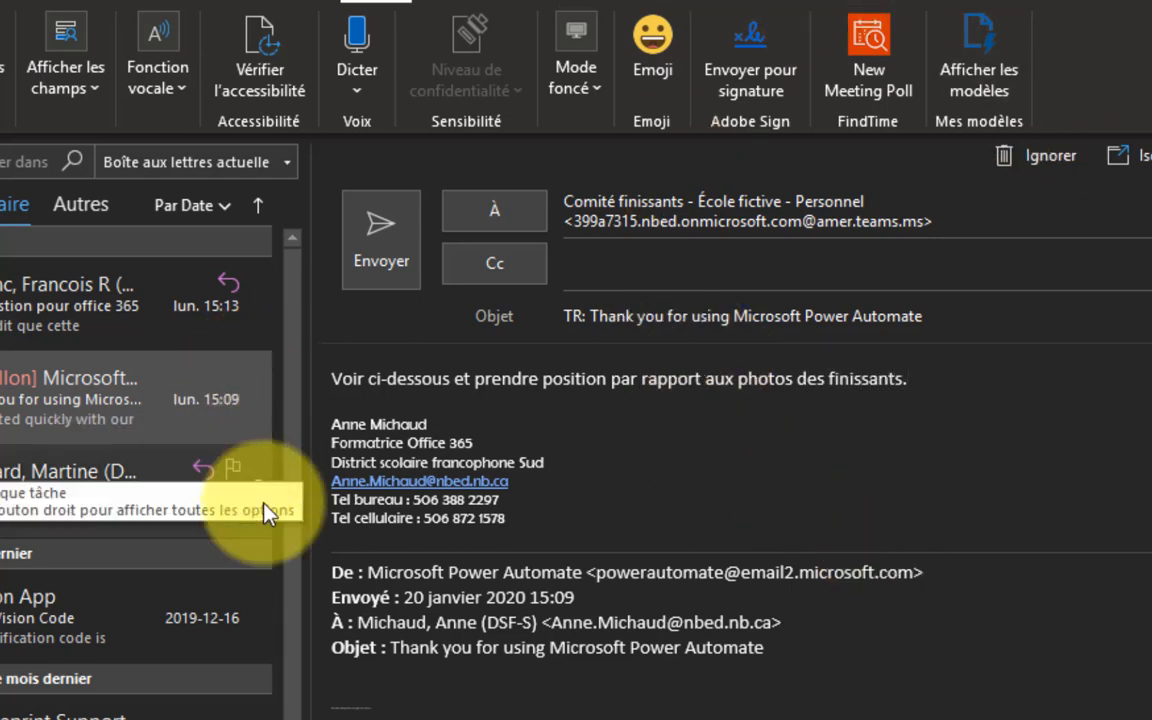
{"action": "left_click", "coordinate": [380, 224]}
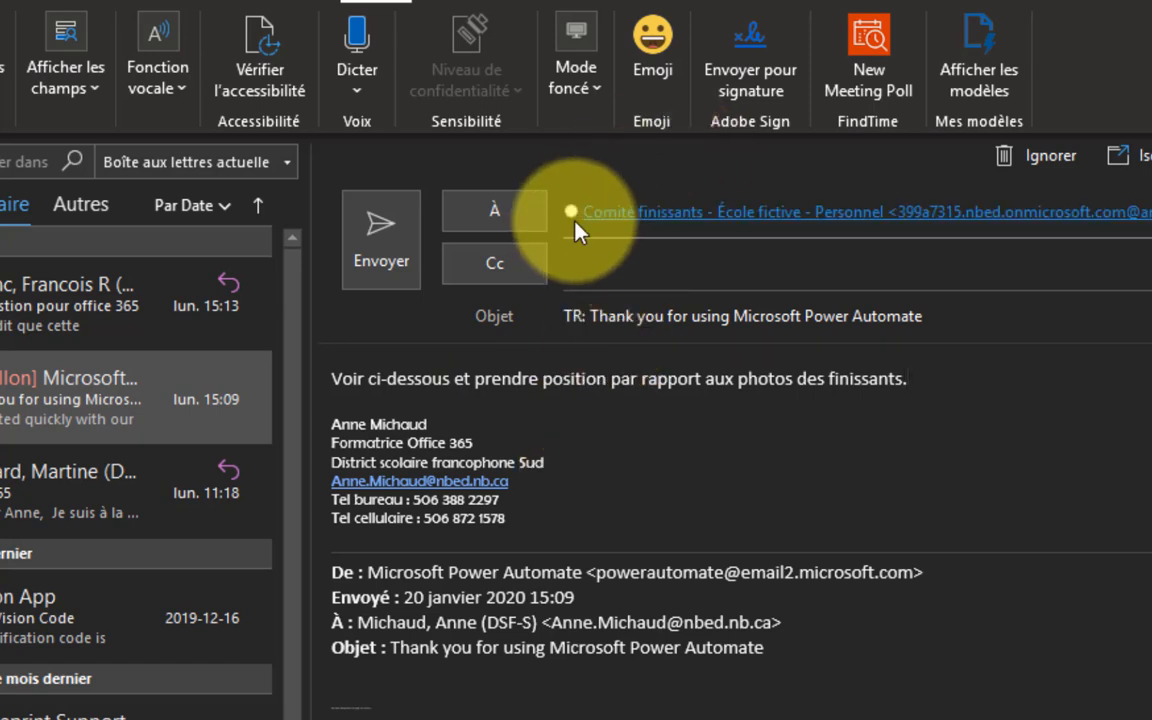
{"action": "mouse_move", "coordinate": [850, 213]}
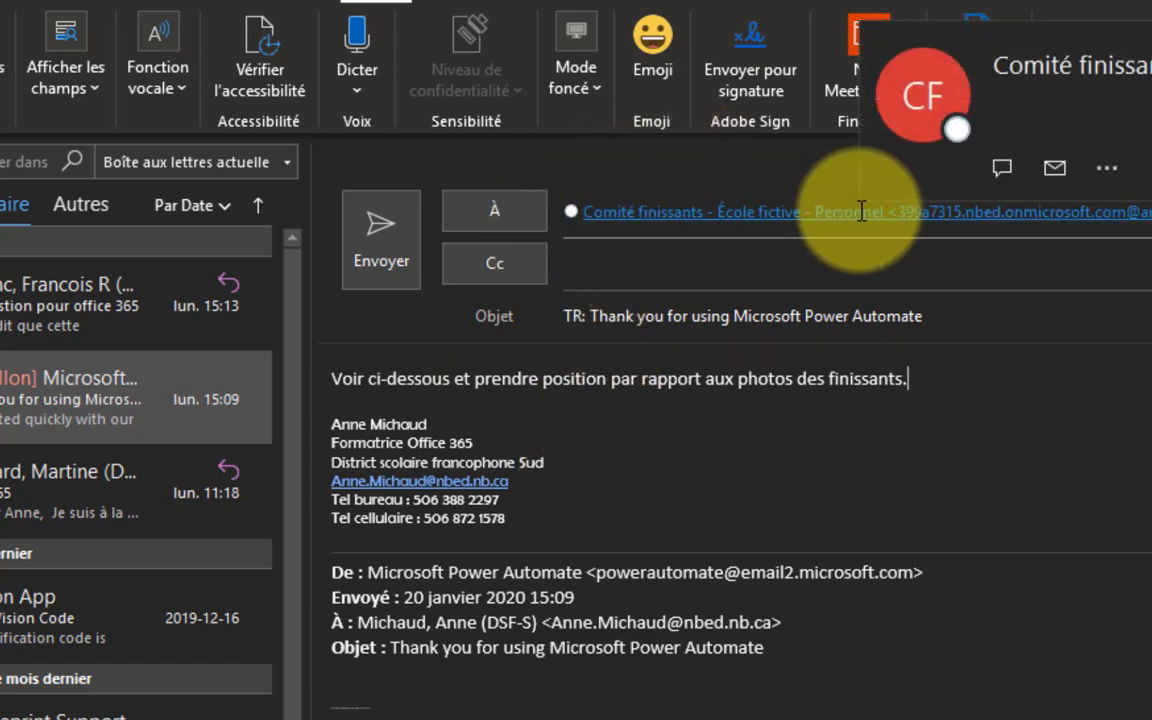